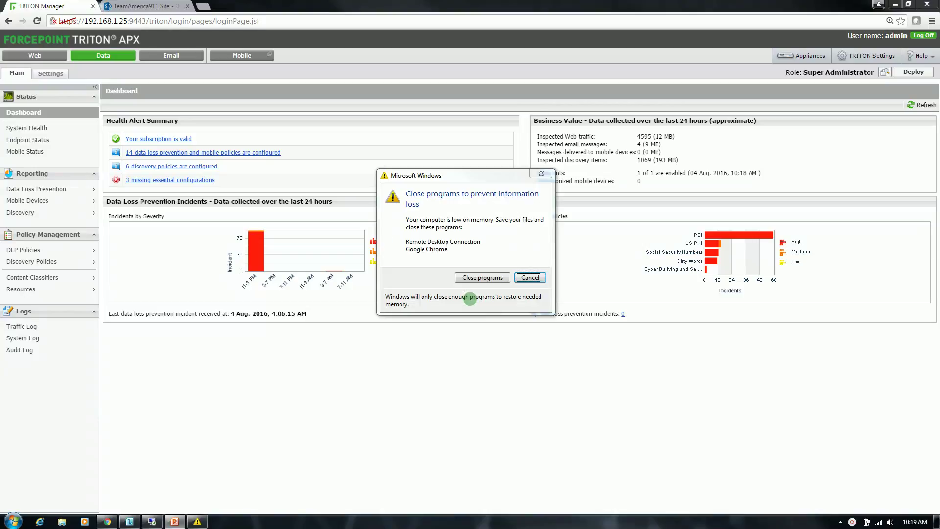
Step: Cancel the Windows low-memory 'Close programs' warning to reveal the TRITON Data dashboard
click(530, 278)
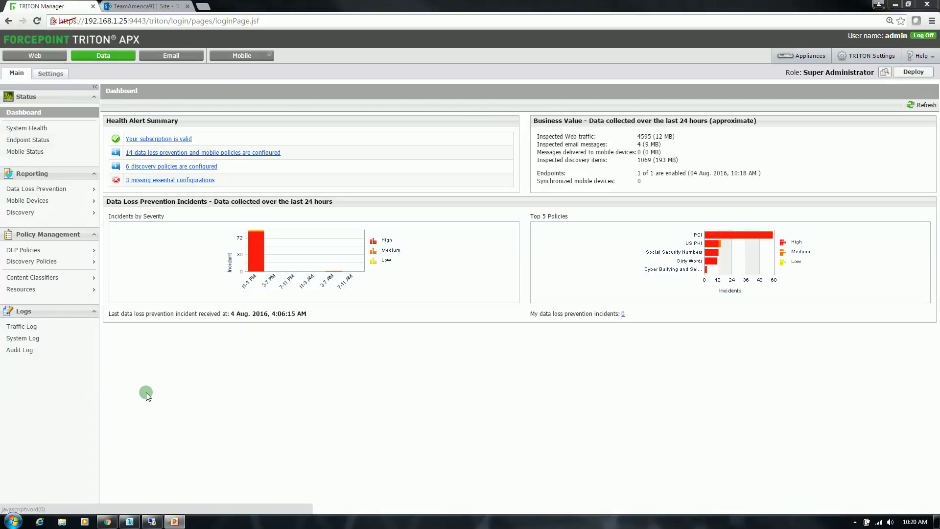
Step: Select both incidents in the discovery Incidents report and delete them
click(63, 212)
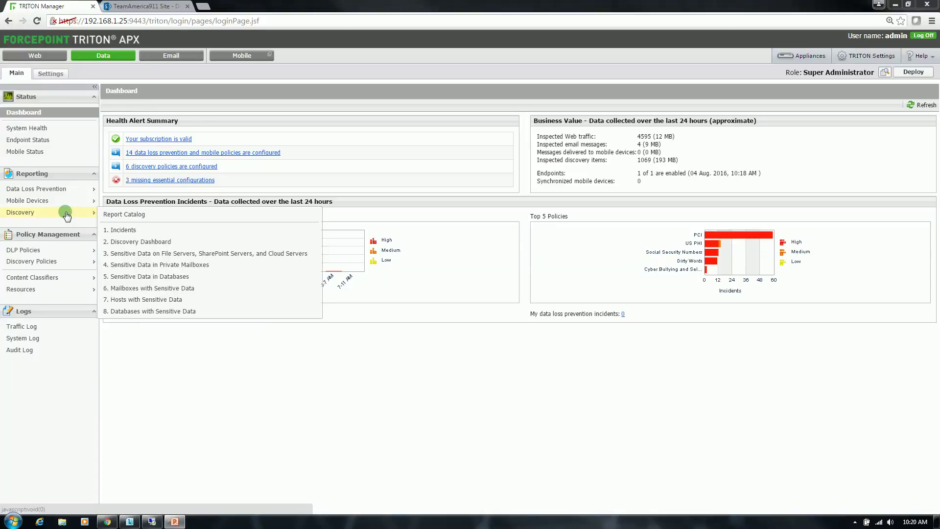
click(125, 230)
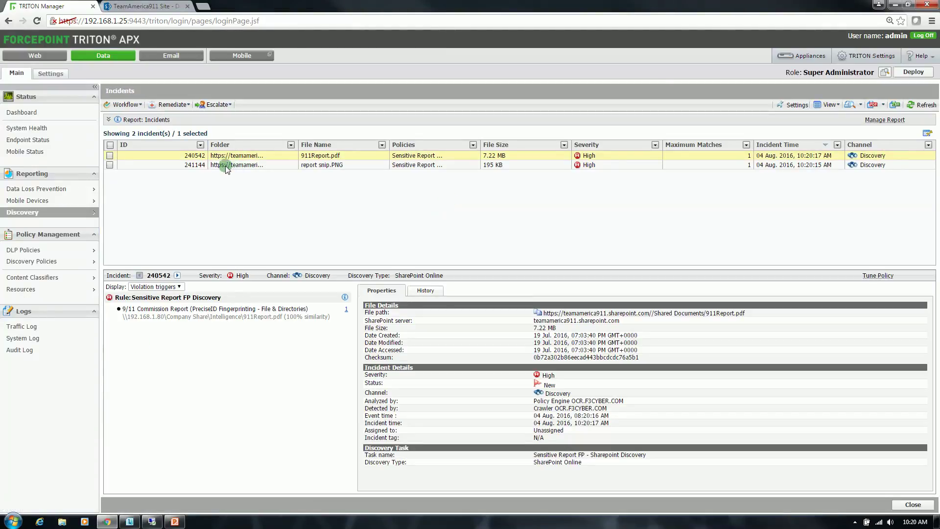
click(109, 155)
click(125, 105)
mouse_move(141, 224)
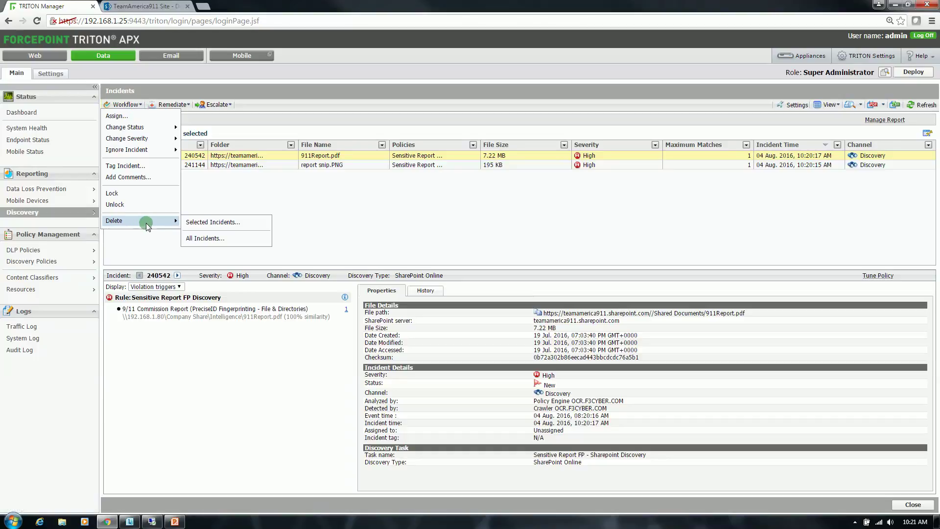
click(202, 222)
click(510, 116)
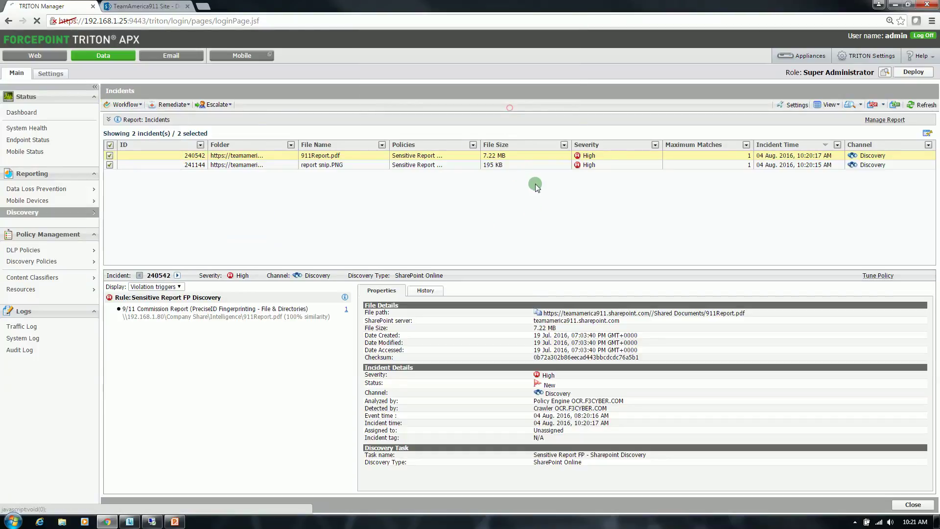
Step: Reload the discovery Incidents report to confirm it now lists 0 incidents
click(45, 113)
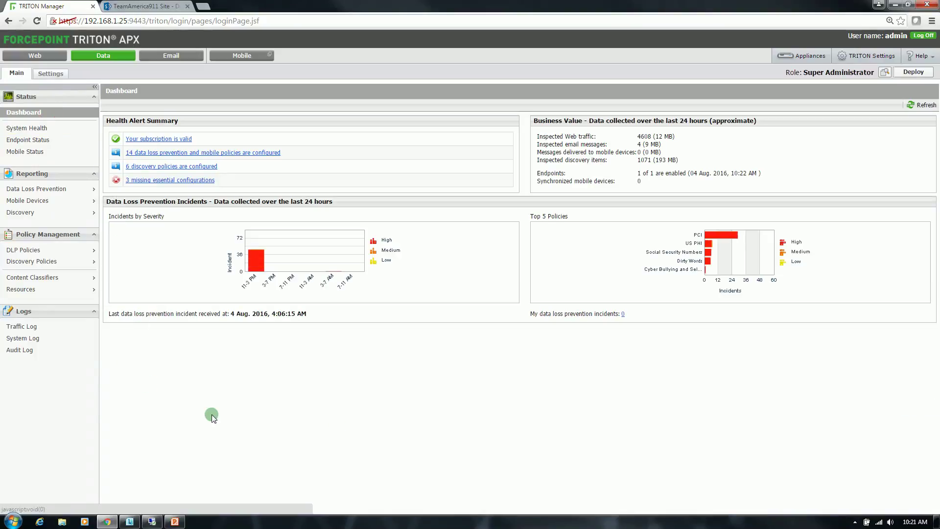
click(57, 215)
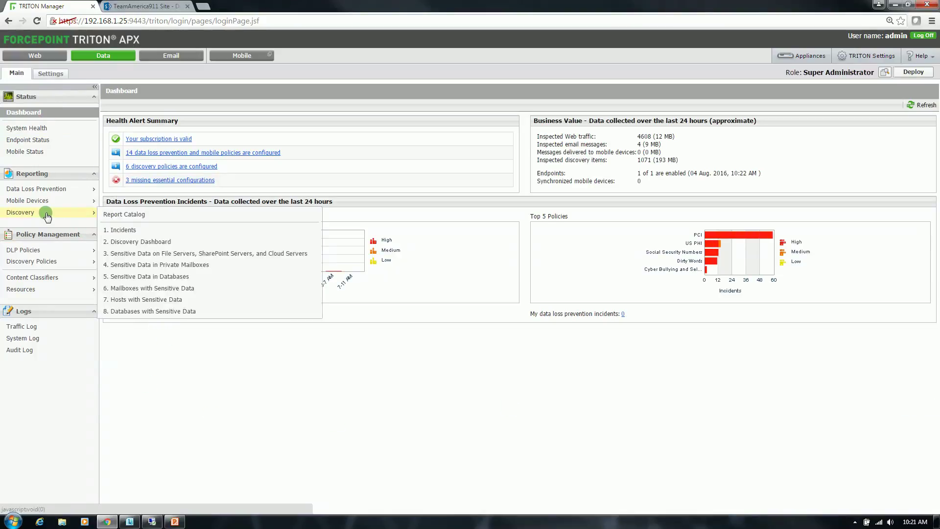
click(125, 229)
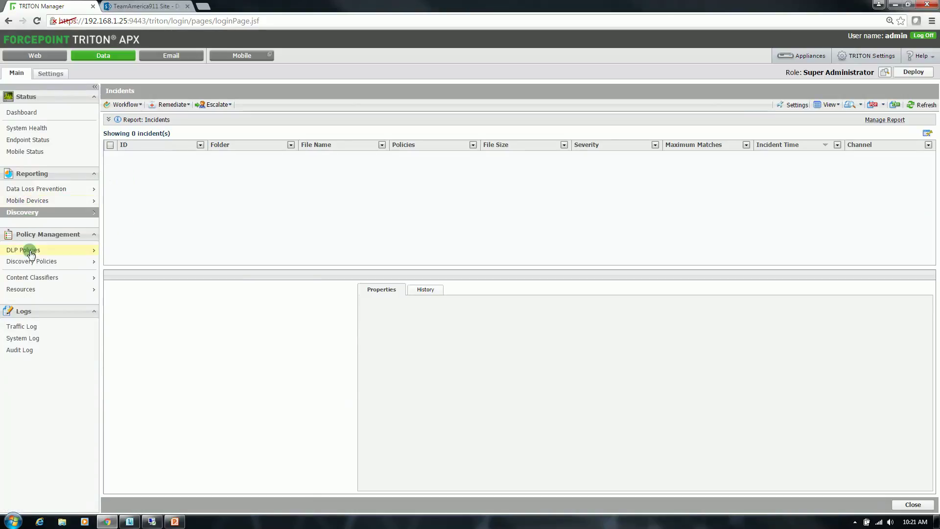
Step: Edit the Sensitive Report FP - Sharepoint Discovery task from the Network Discovery Tasks list
click(30, 261)
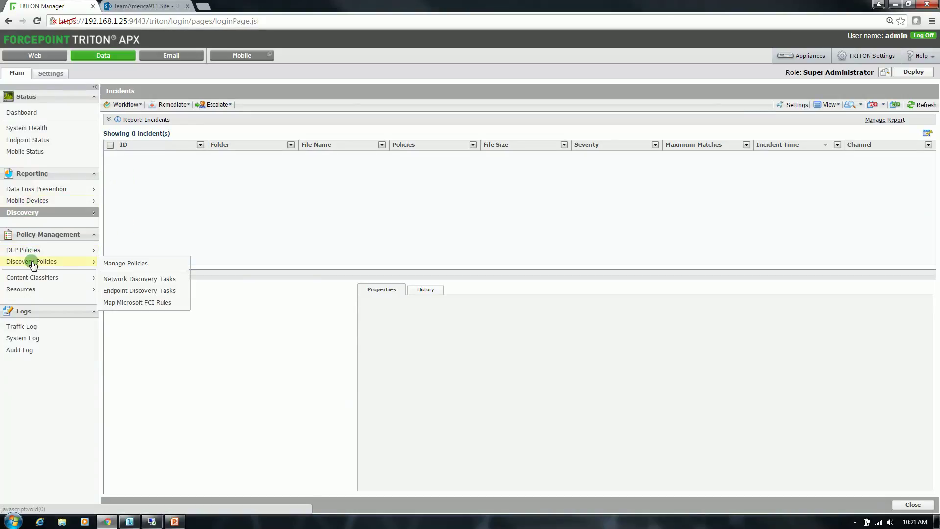
click(138, 279)
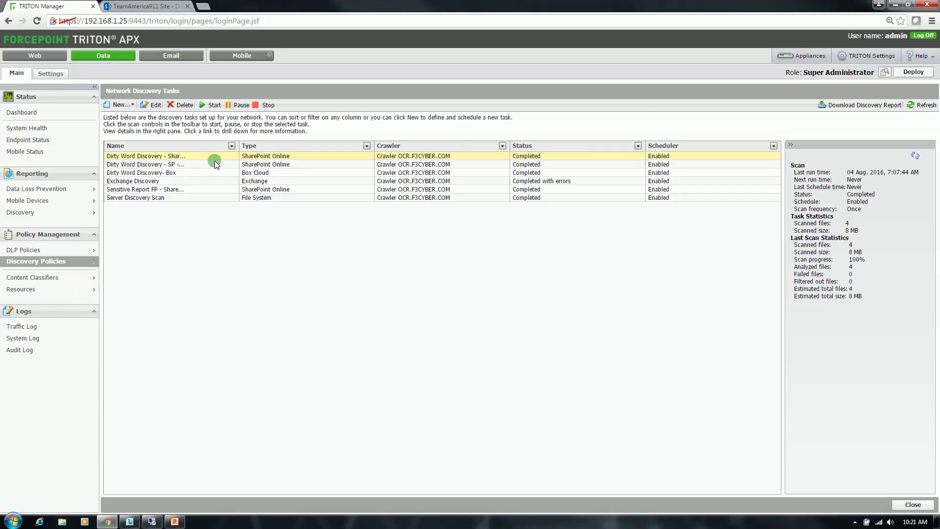
click(187, 191)
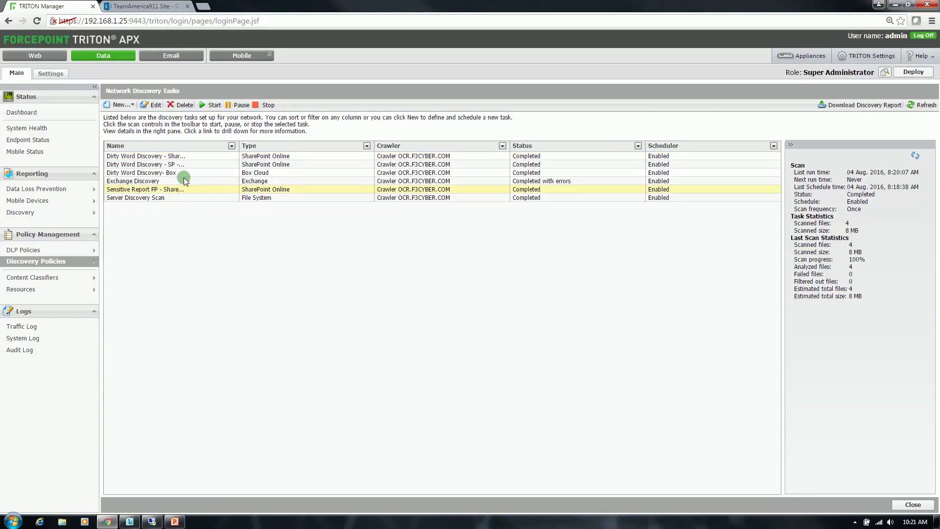
click(155, 105)
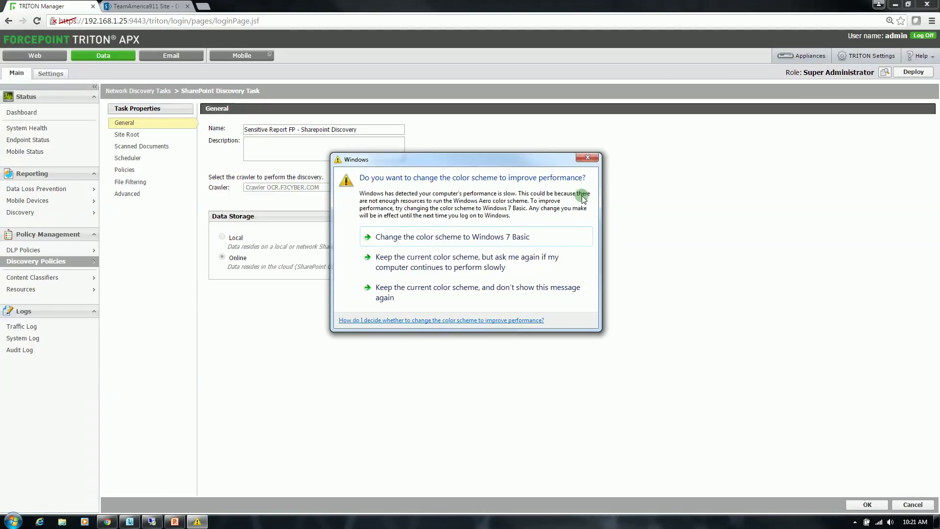
click(588, 158)
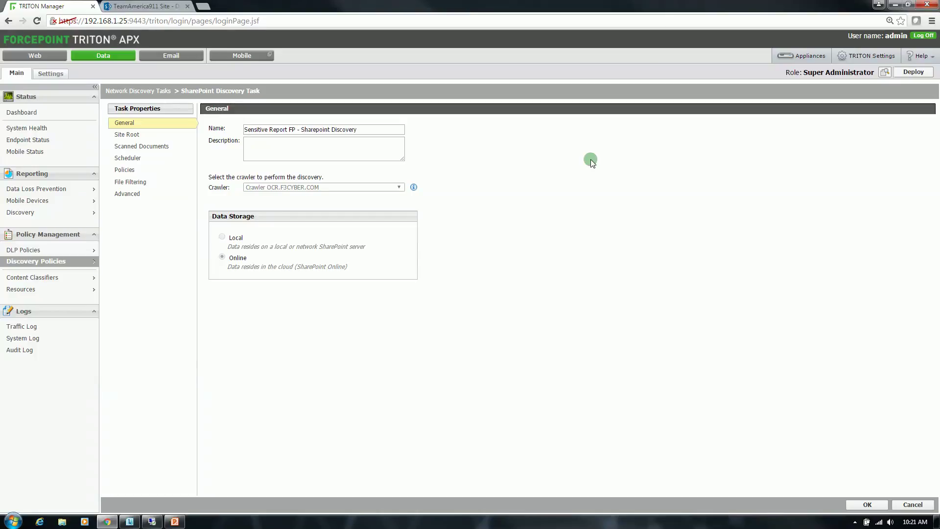
Step: Review the task's site root, scanned documents and Once run schedule, ending on Policies
click(139, 141)
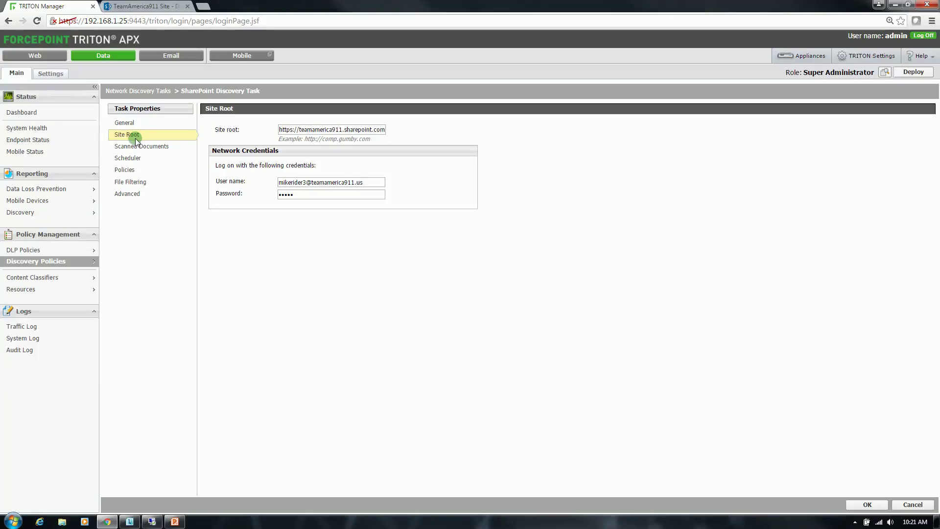
click(135, 146)
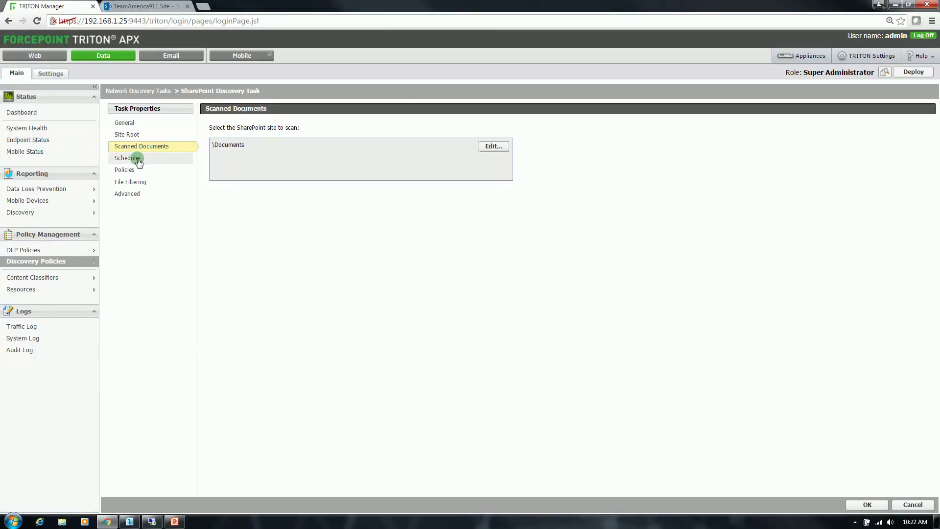
click(138, 160)
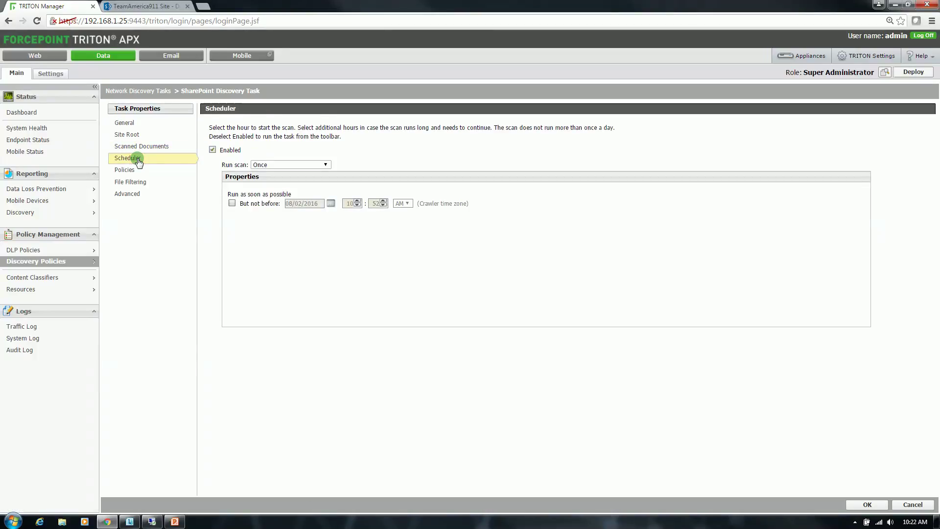
click(326, 164)
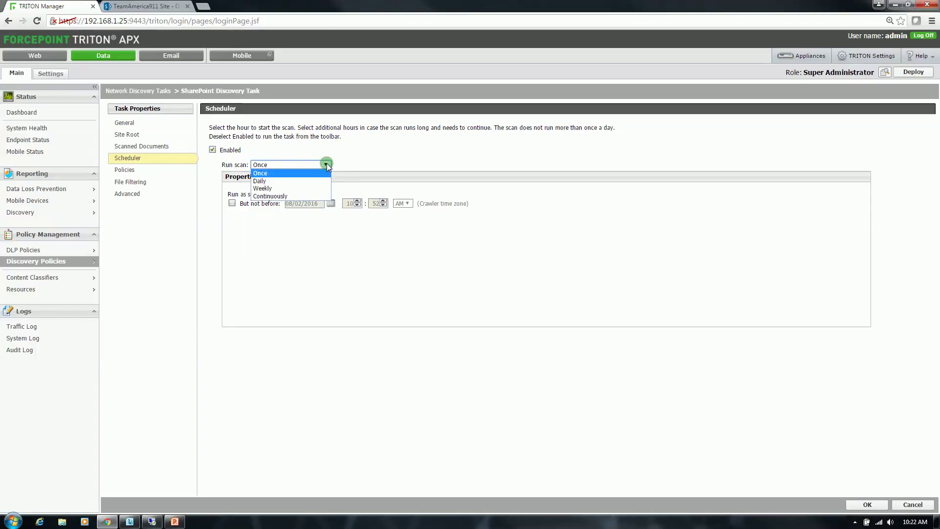
click(326, 164)
click(124, 171)
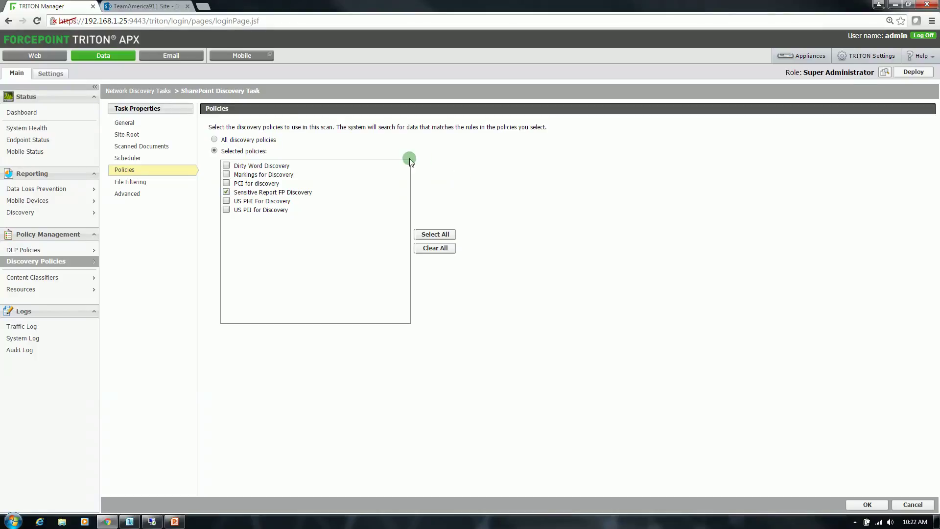
click(144, 6)
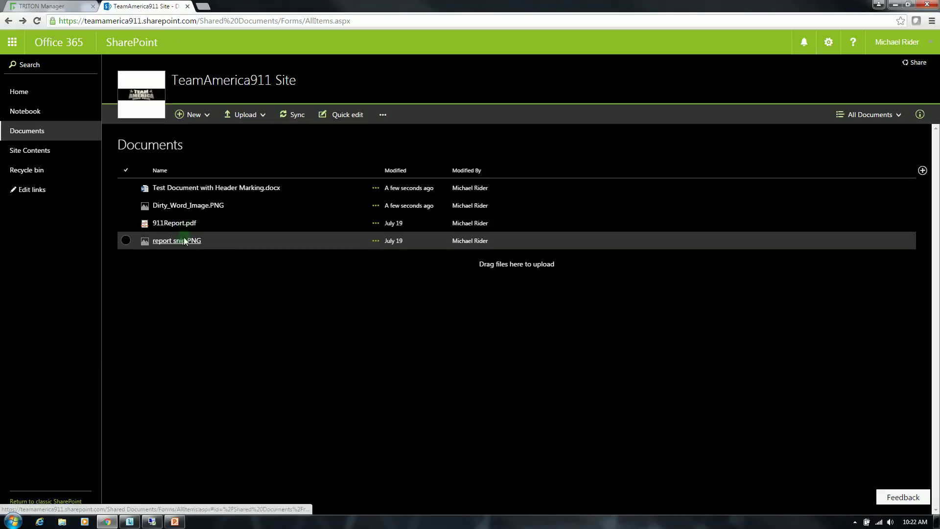
click(582, 159)
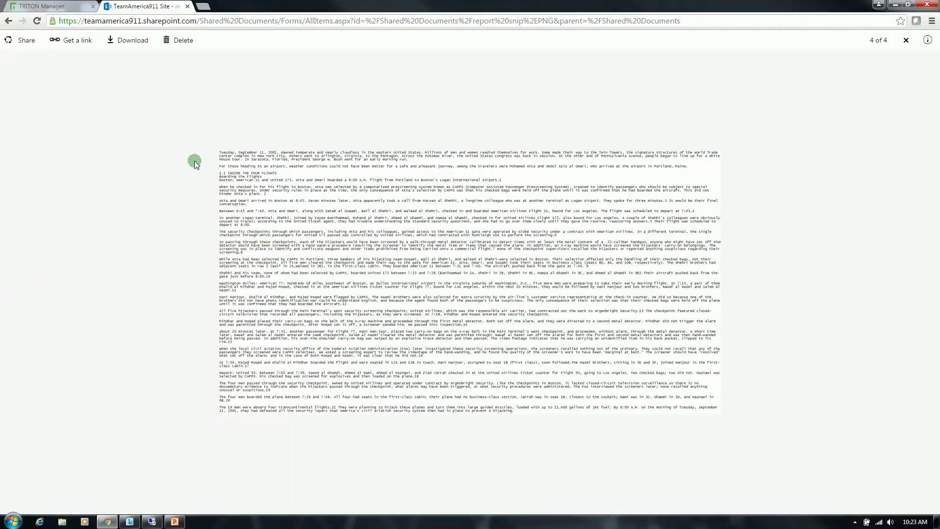
click(9, 22)
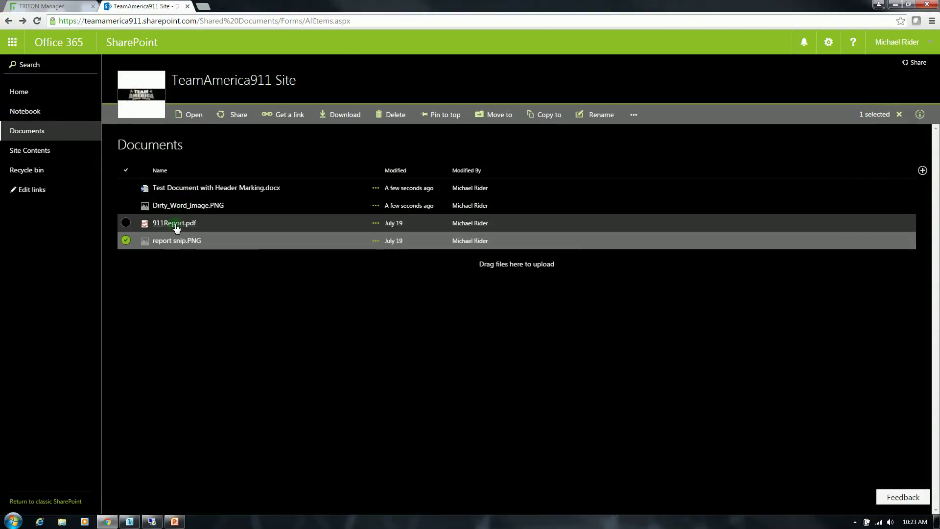
click(54, 6)
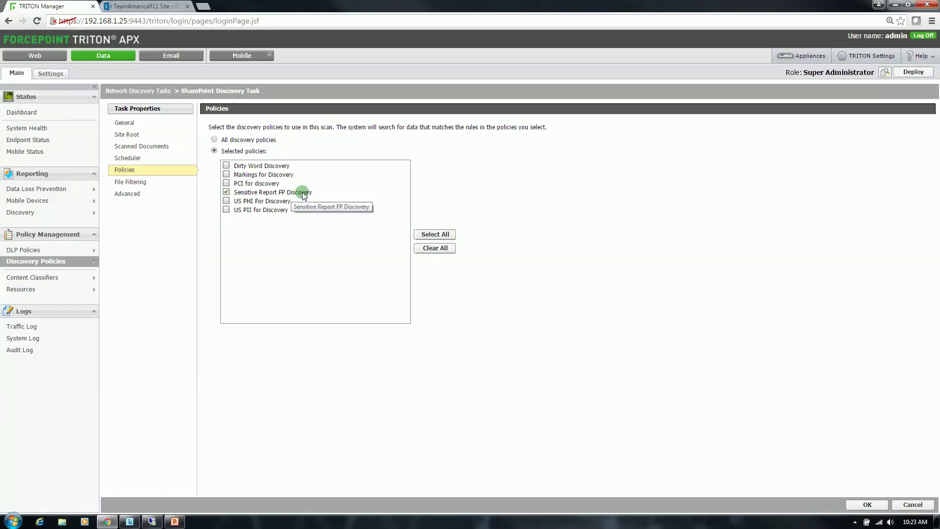
Step: Review the task's file filtering and advanced options, then cancel without saving changes
click(155, 185)
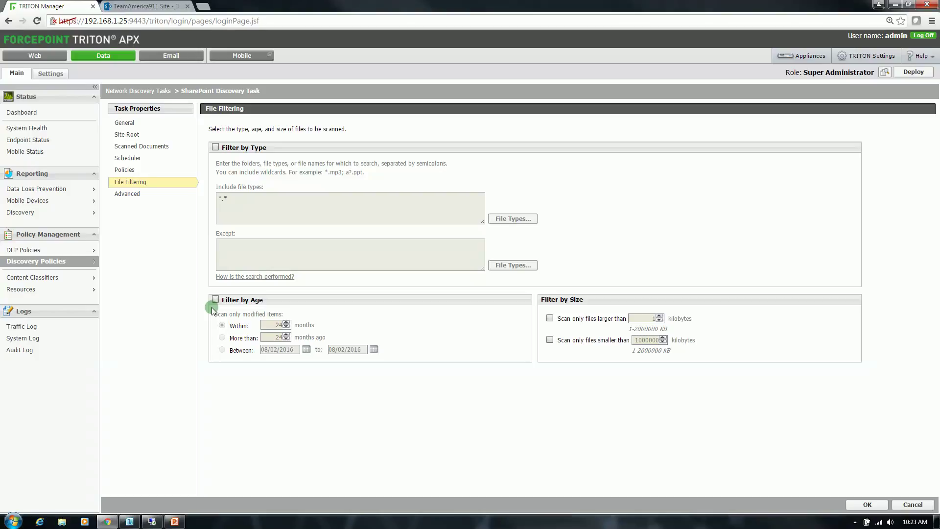
click(141, 194)
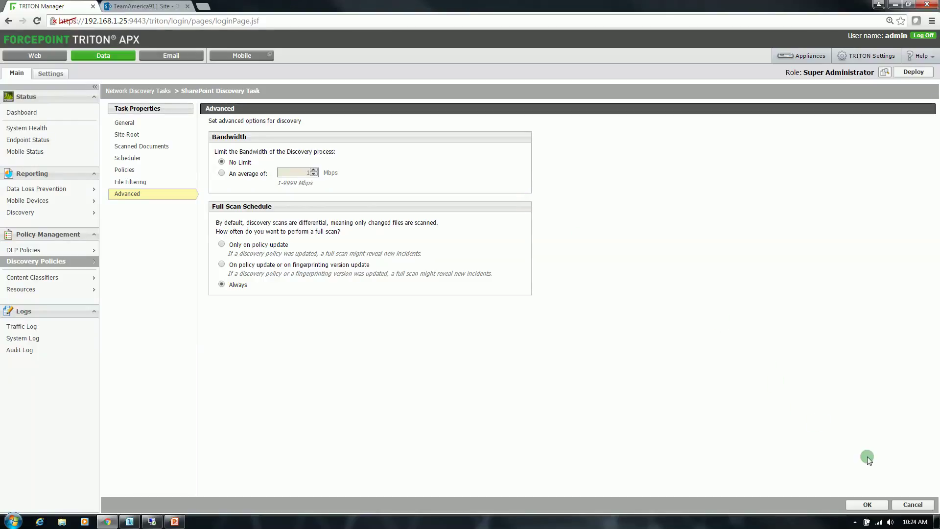
click(912, 504)
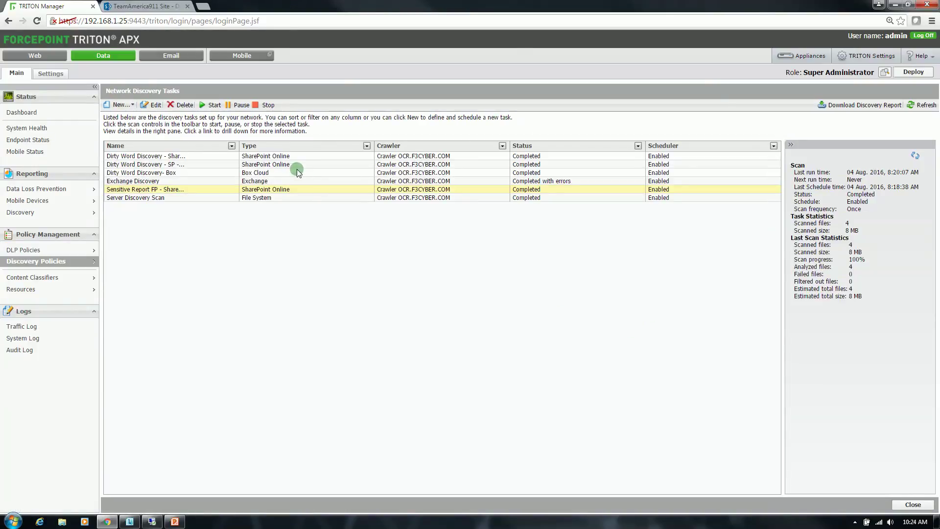
Step: Start the Sensitive Report FP SharePoint scan and refresh until it reads Completed at 100%
click(202, 104)
click(497, 101)
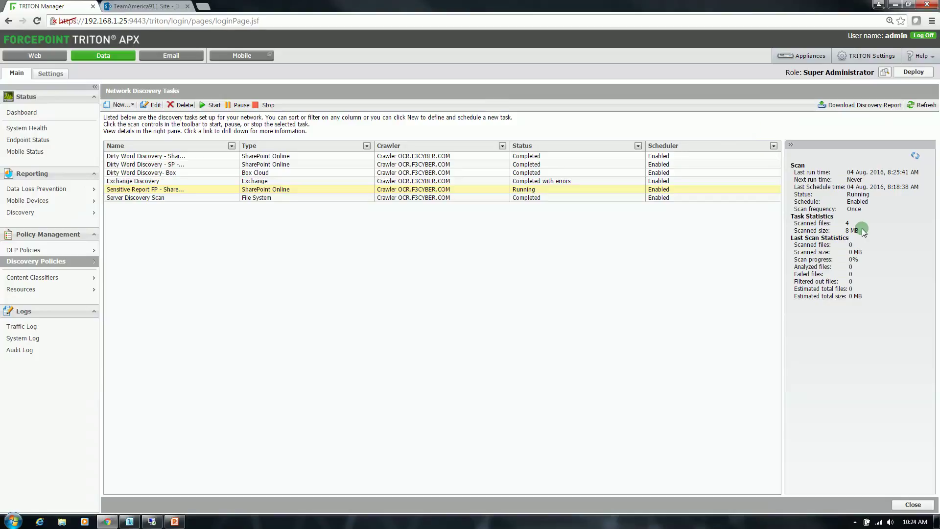
click(913, 156)
click(914, 156)
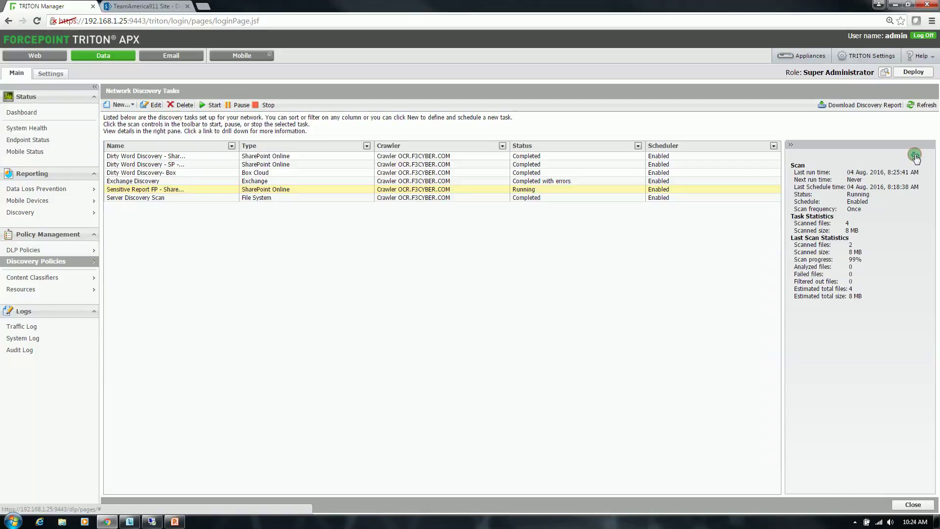
click(922, 105)
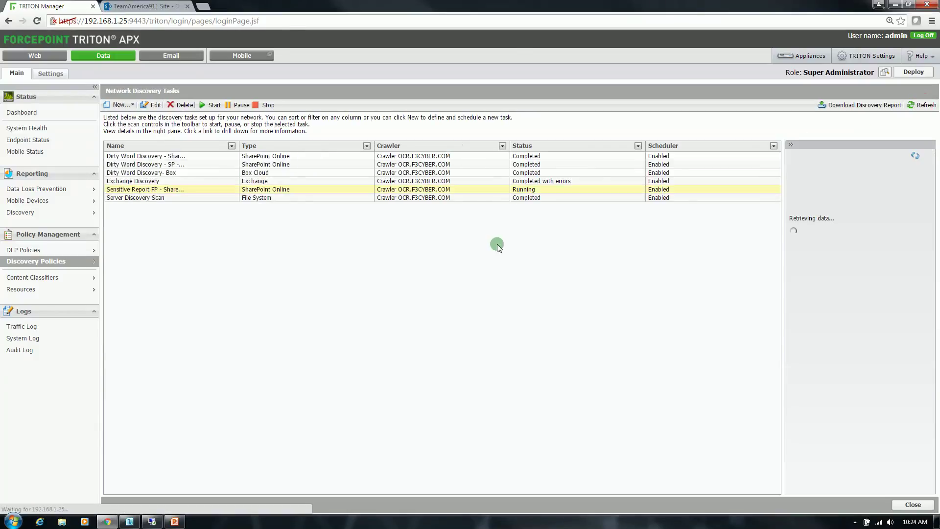
click(913, 105)
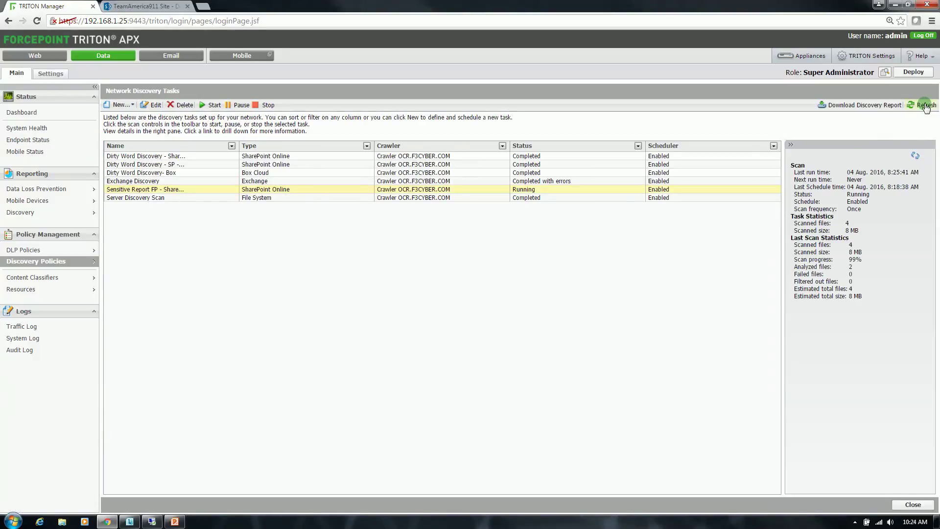
click(925, 106)
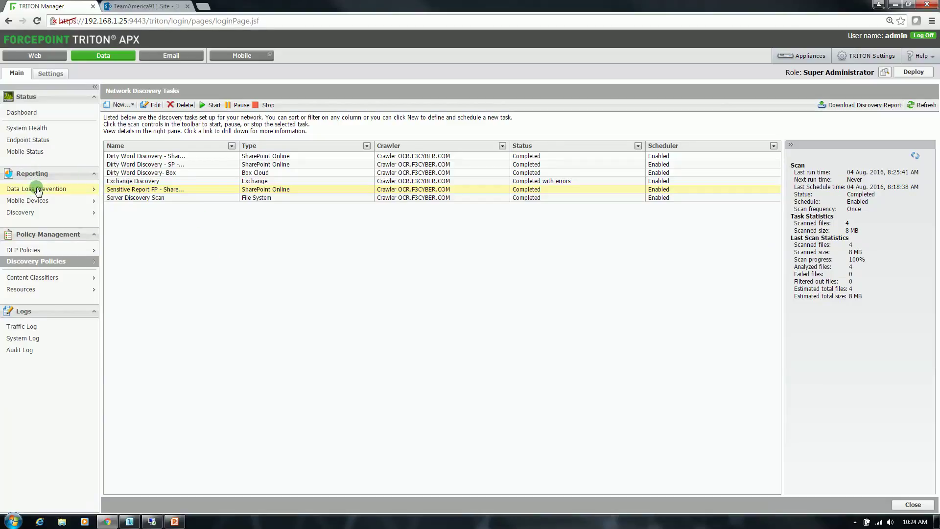
click(22, 213)
Step: Open the 1. Incidents discovery report listing 911Report.pdf and report snip.PNG
click(122, 231)
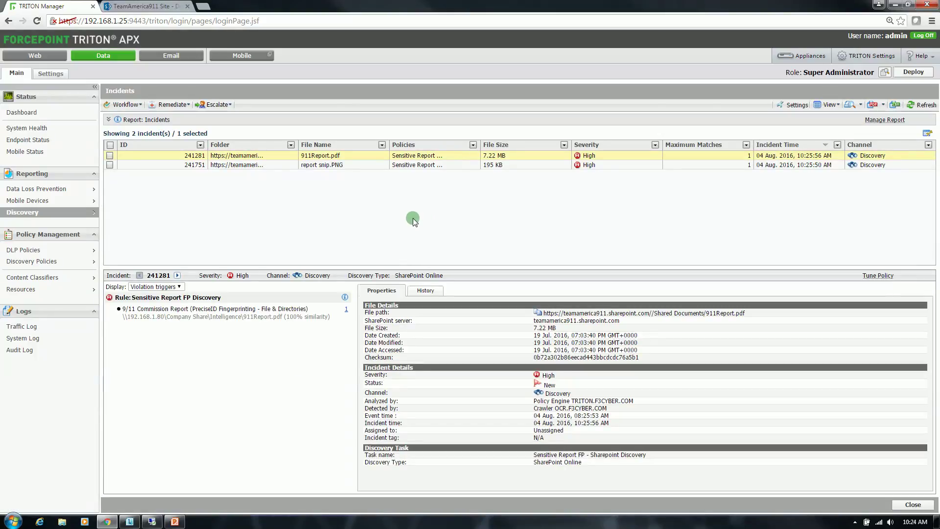
click(160, 6)
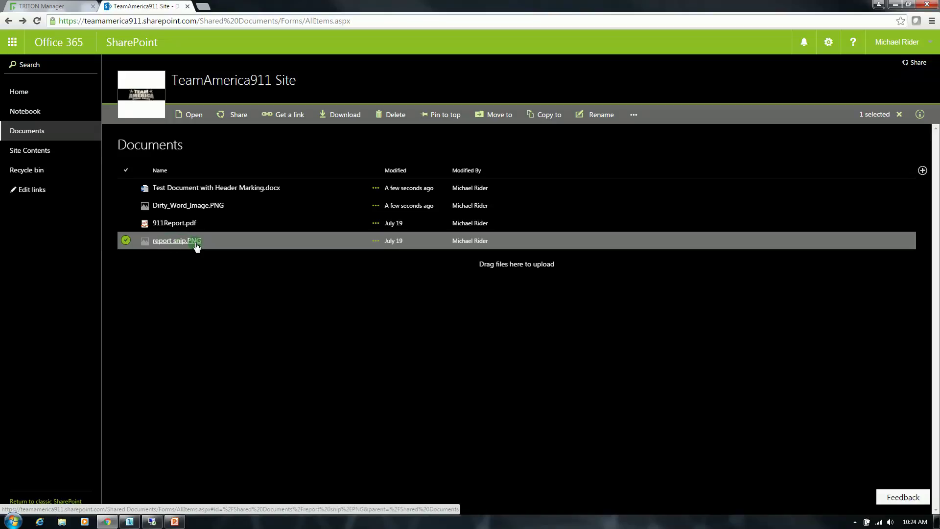
click(44, 6)
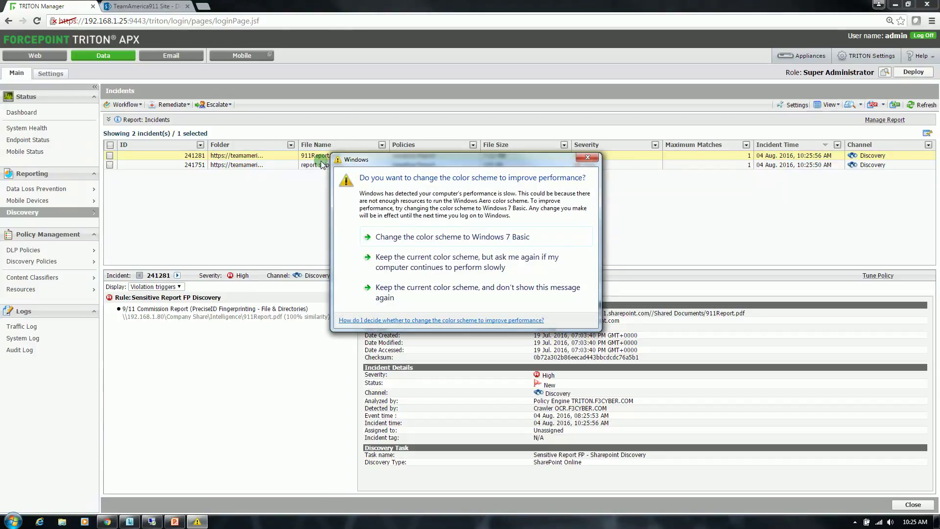
Step: Inspect the report snip.PNG incident and highlight its 90% similarity match to 911Report.pdf
click(584, 157)
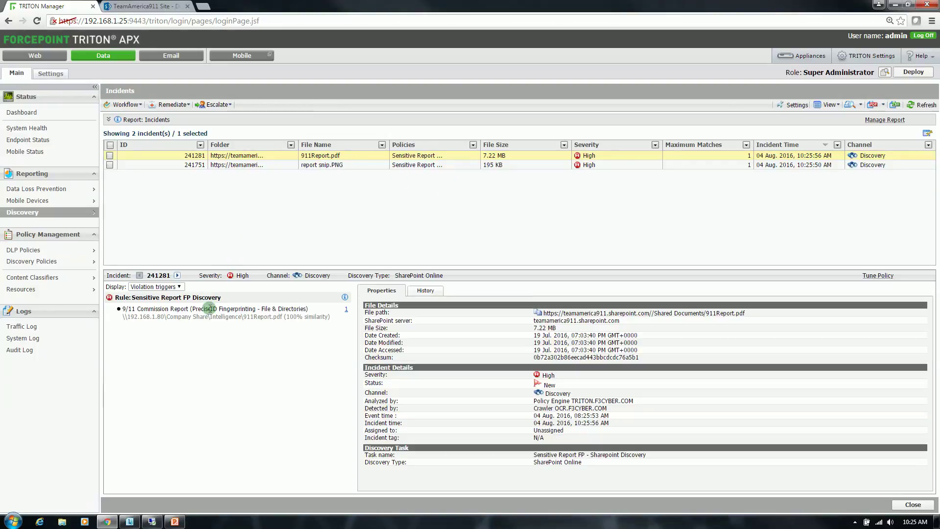
drag(167, 316, 331, 317)
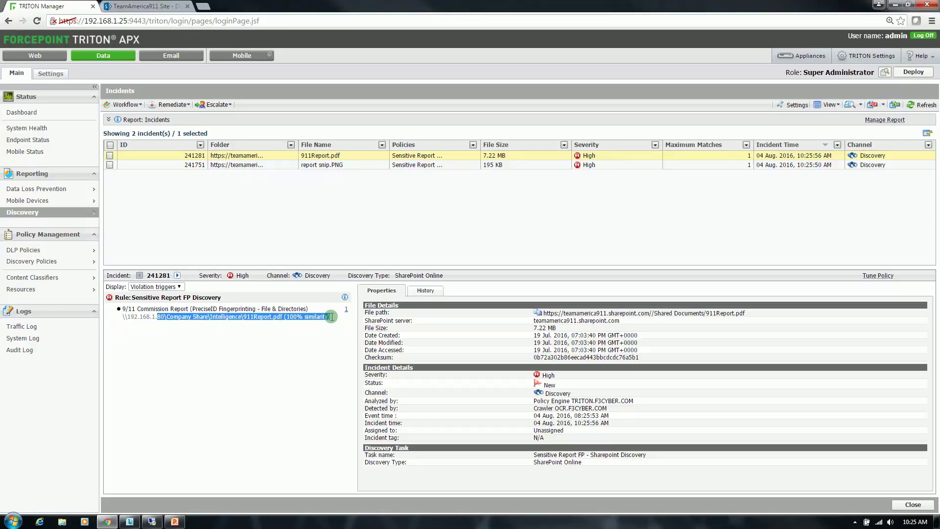
click(315, 167)
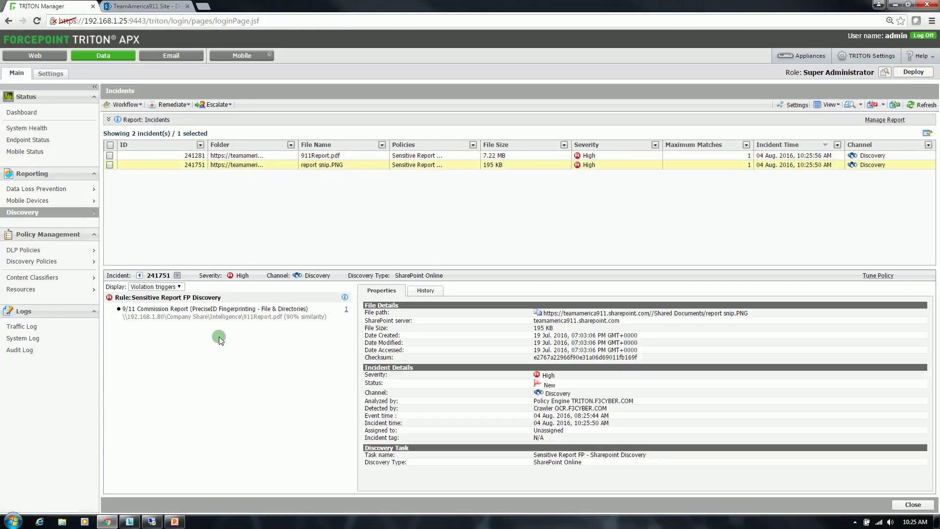
drag(124, 316, 330, 318)
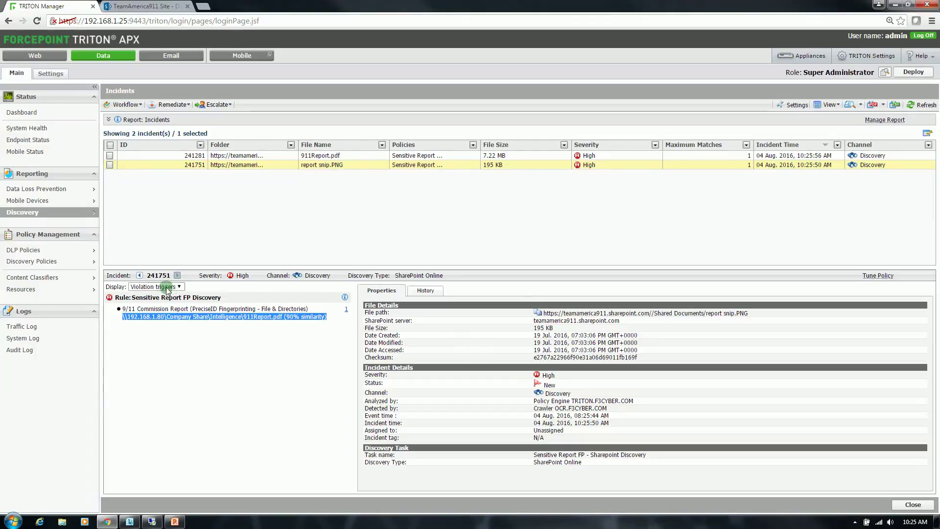
Step: Confirm the Dirty Word Discovery - SP task uses the Dirty Word and Markings policies
mouse_move(68, 263)
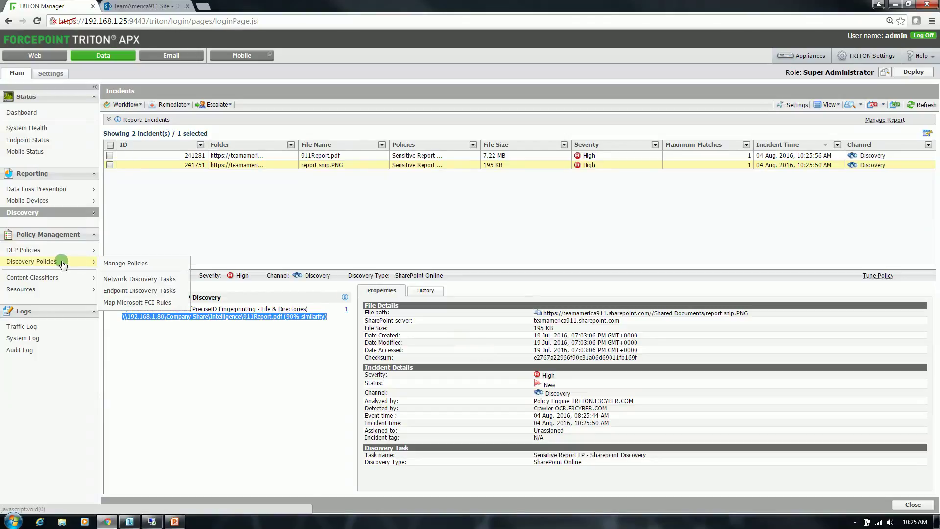
click(137, 277)
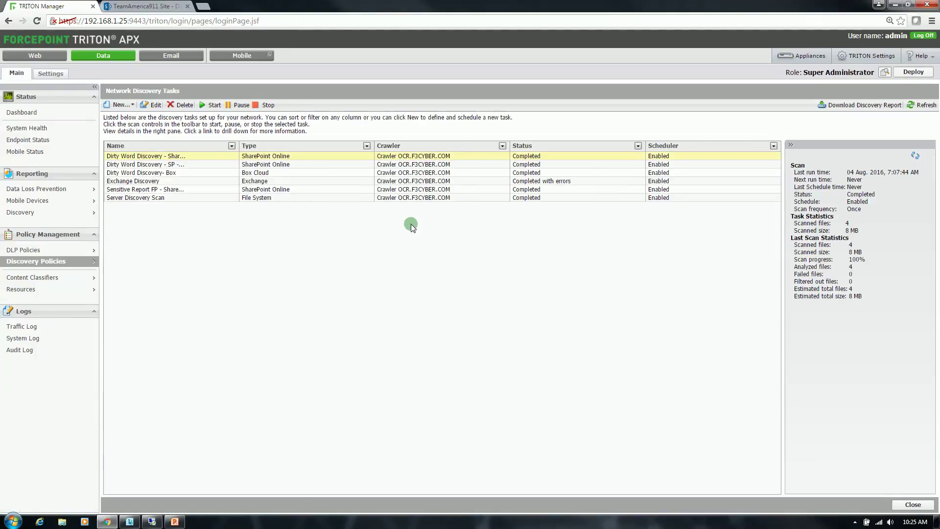
click(183, 165)
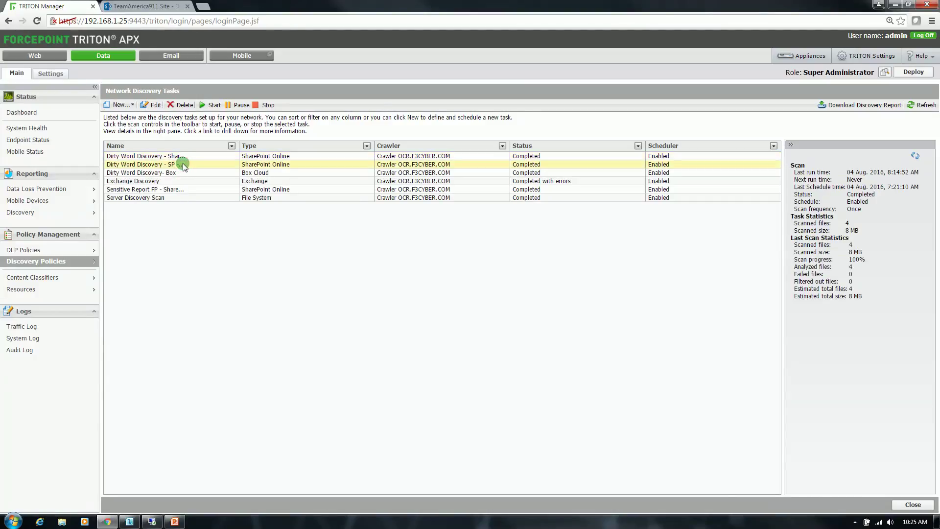
click(155, 106)
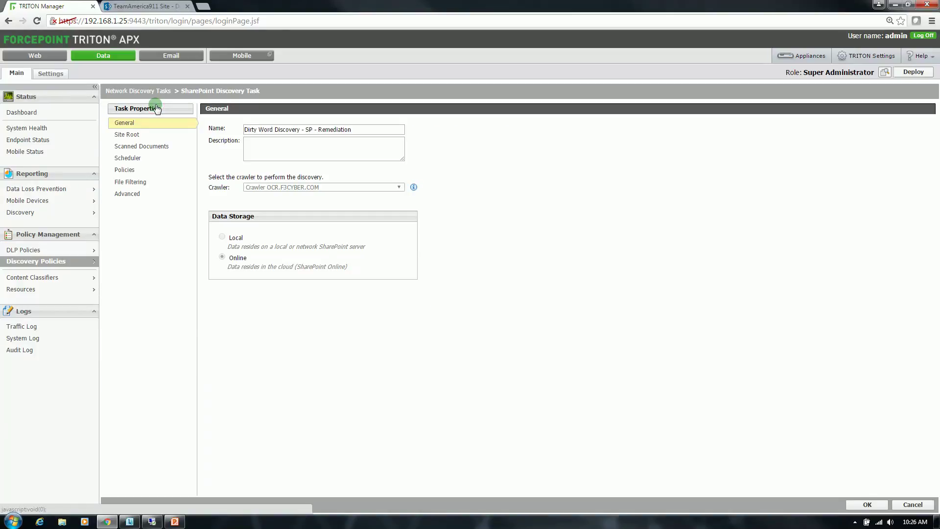
click(134, 171)
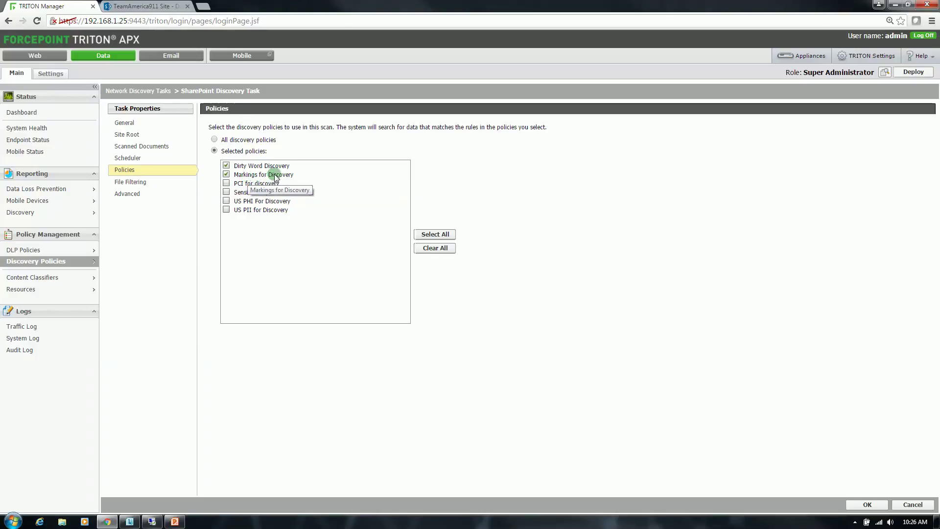
click(148, 7)
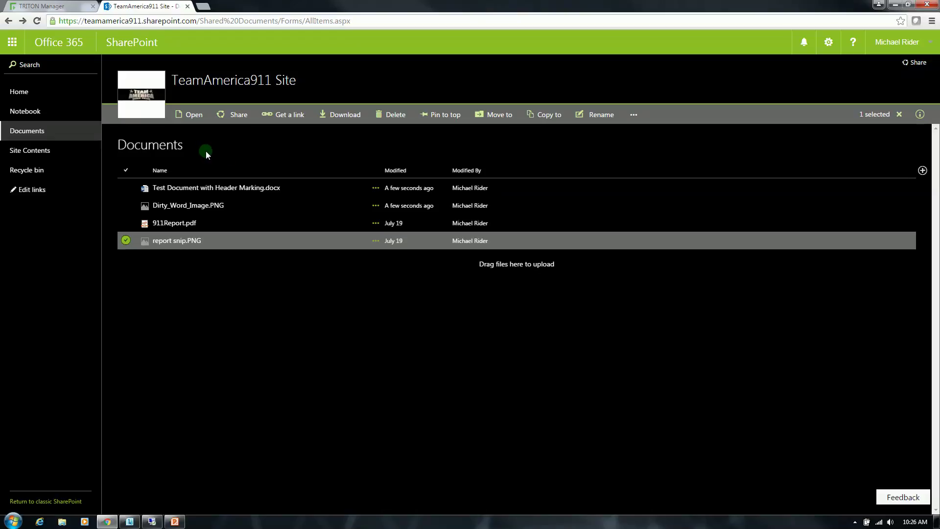
Step: Preview Dirty_Word_Image.PNG, then open Test Document with Header Marking.docx in Word Online
click(188, 207)
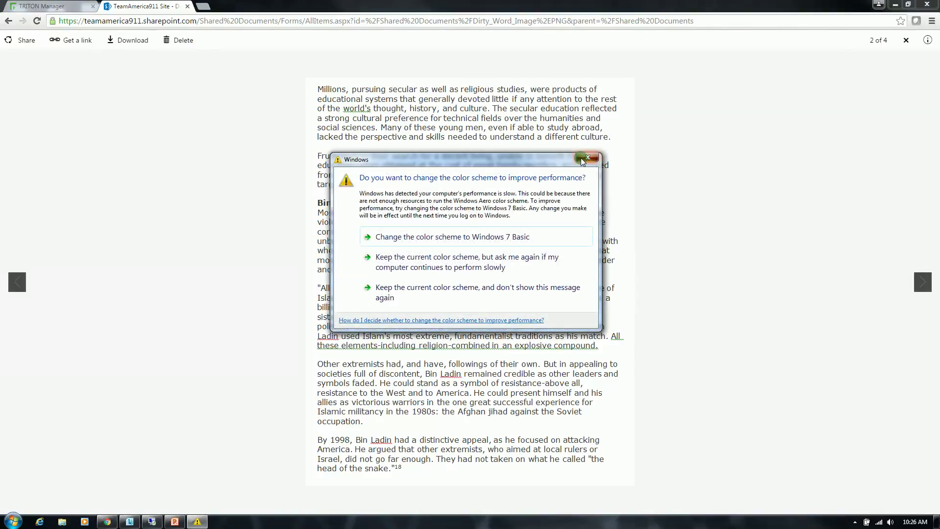
click(583, 160)
click(9, 21)
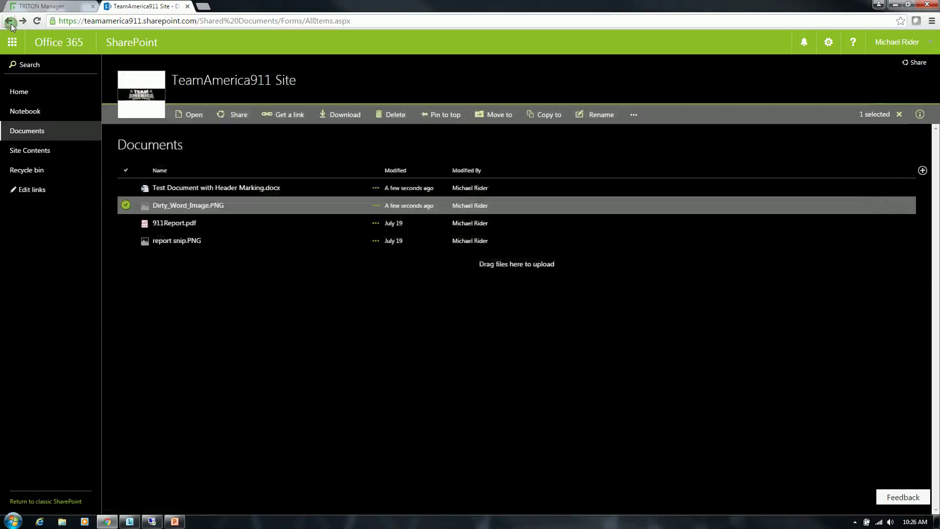
click(199, 189)
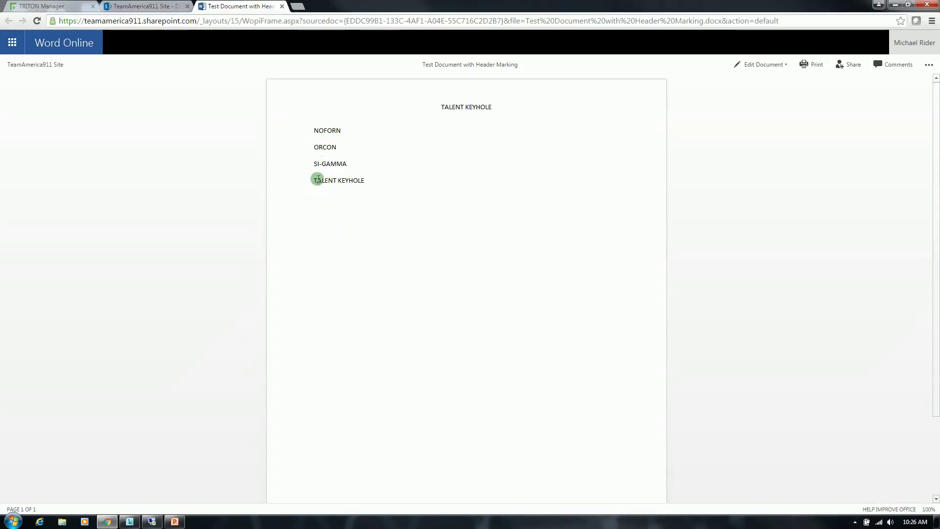
Step: Close the Word Online test document and return to the SharePoint discovery task's policies in TRITON
click(281, 6)
click(53, 5)
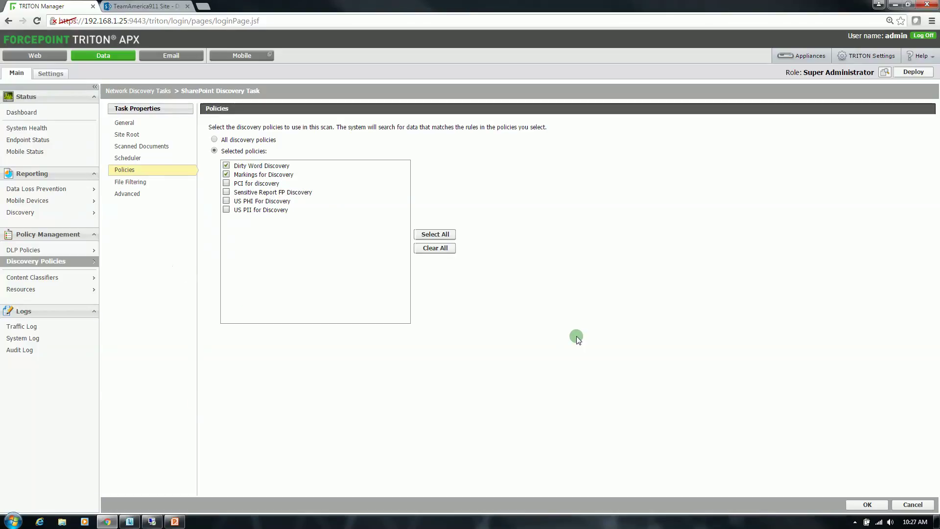
Step: Leave the task settings and start the Dirty Word Discovery - SP scan
click(912, 504)
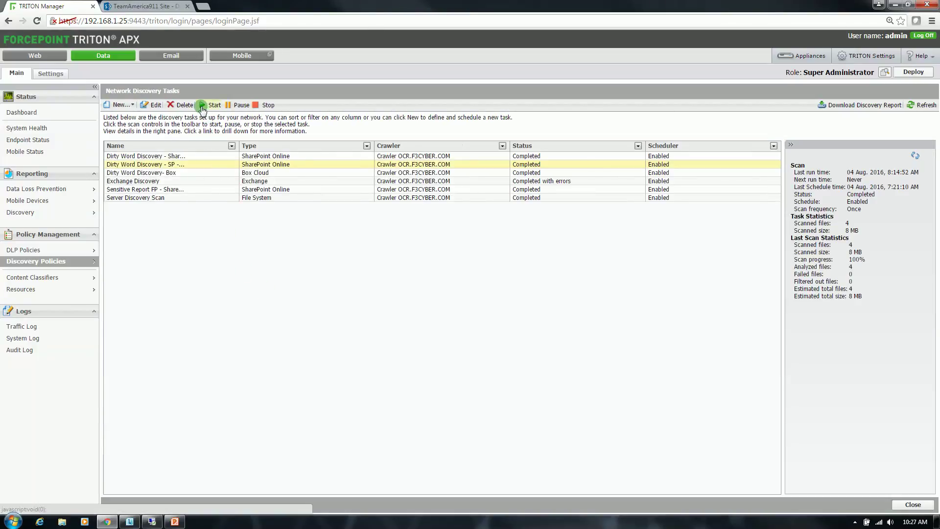
click(202, 105)
click(502, 101)
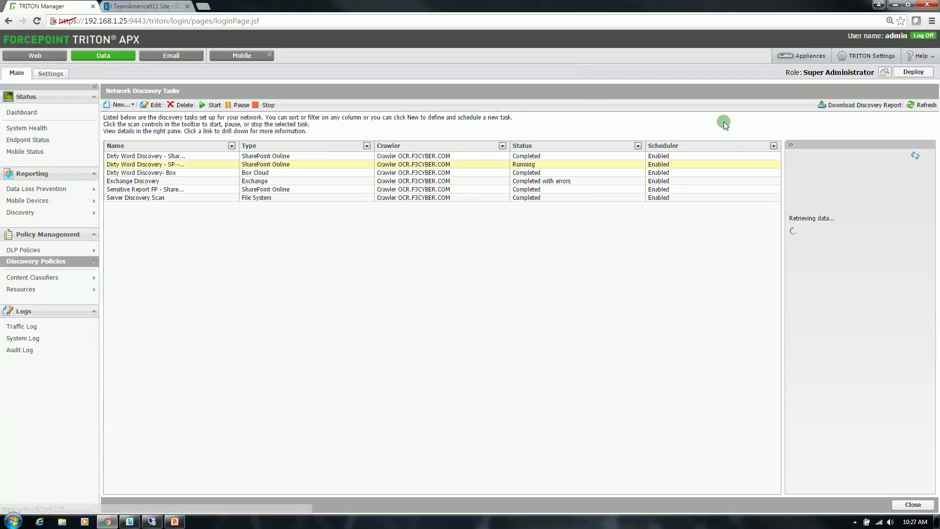
Step: Refresh the task status until the scan shows Completed with 4 files analyzed
click(919, 107)
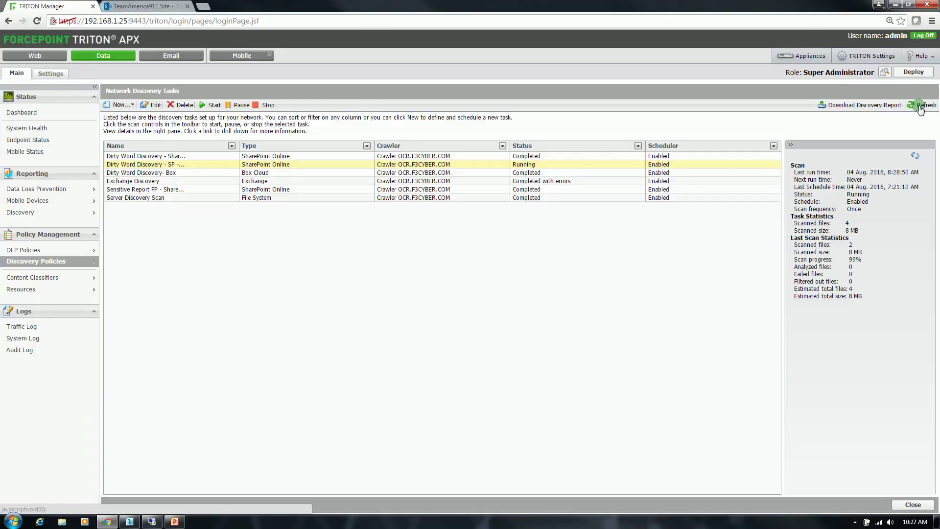
click(920, 107)
click(929, 106)
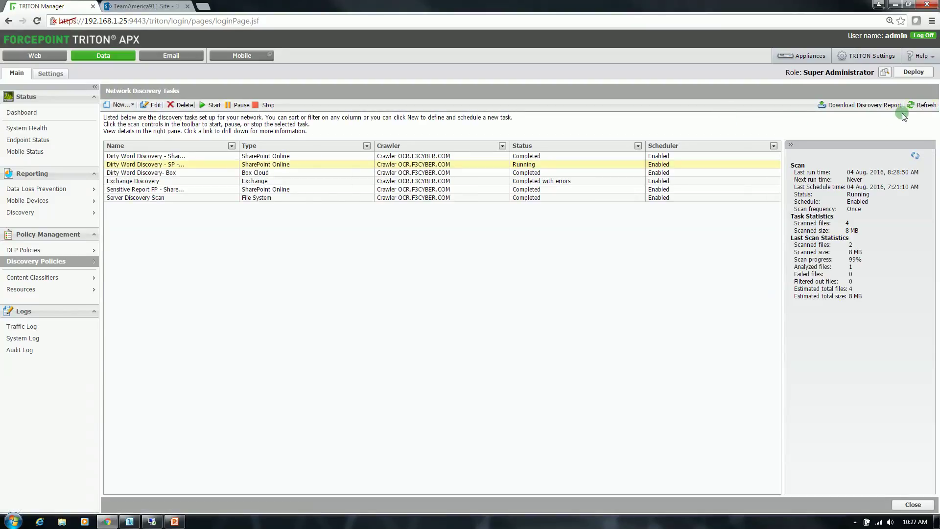
click(905, 108)
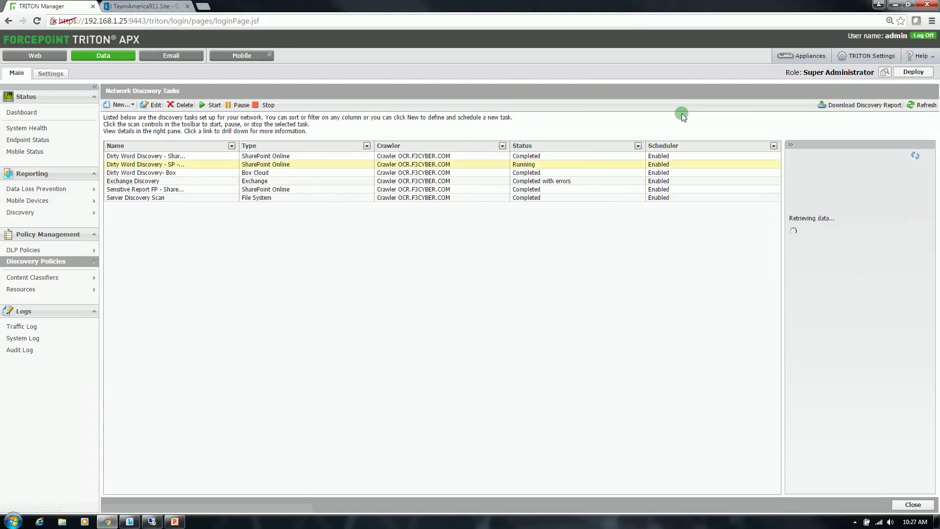
click(911, 106)
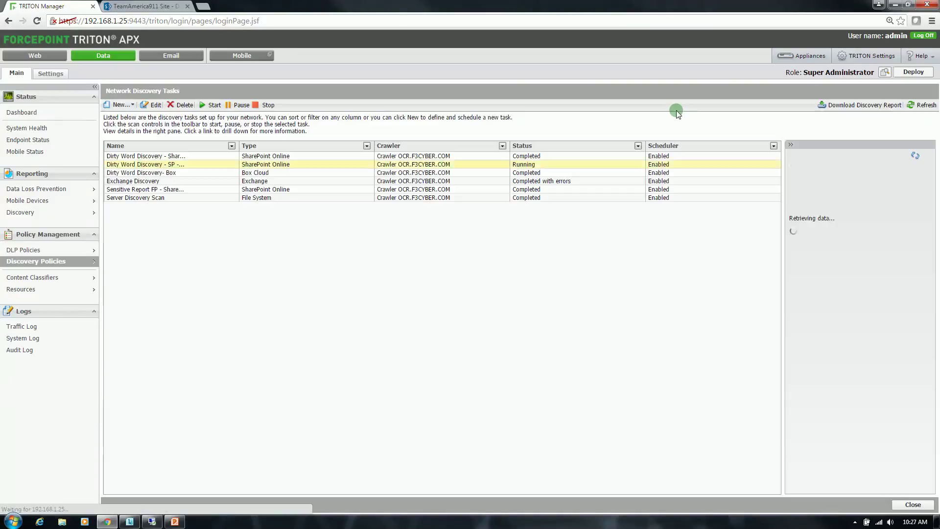
click(911, 106)
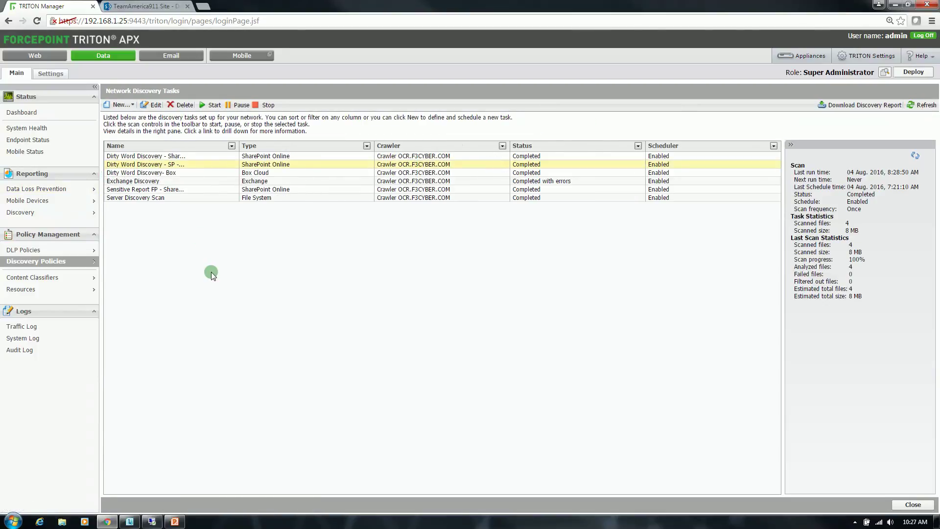
Step: Open Reporting > Discovery > 1. Incidents and view incident 241201's TALENT KEYHOLE, ORCON, NOFORN triggers
mouse_move(18, 217)
click(125, 230)
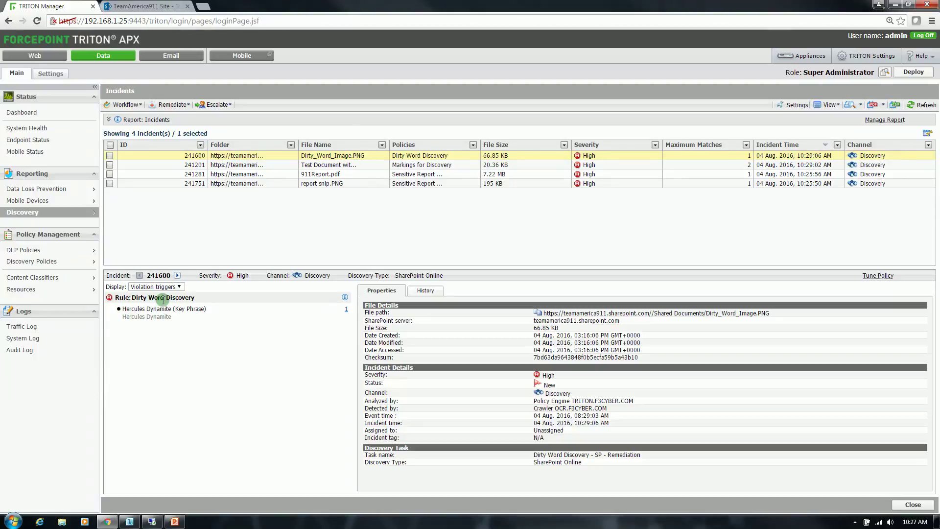
click(349, 166)
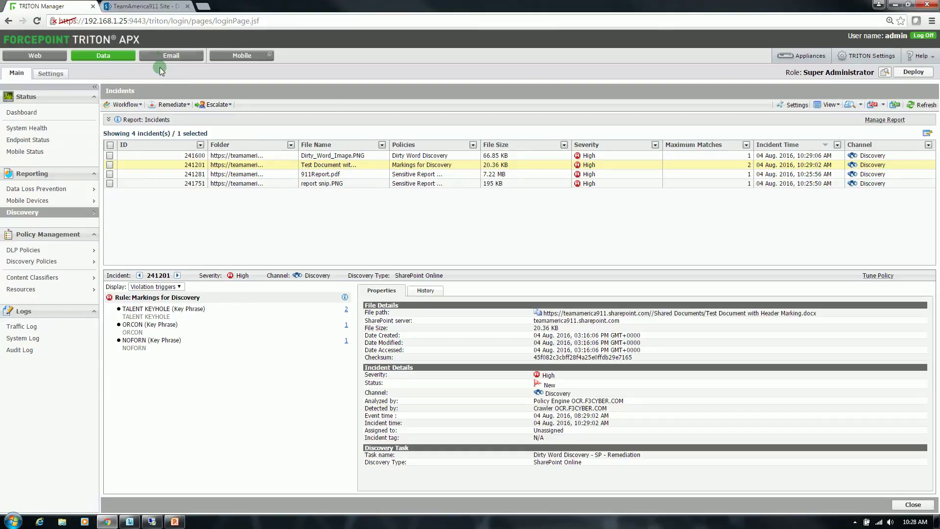
Step: Confirm both flagged files in SharePoint Documents became .filemoved.txt placeholders, then return to TRITON
click(145, 8)
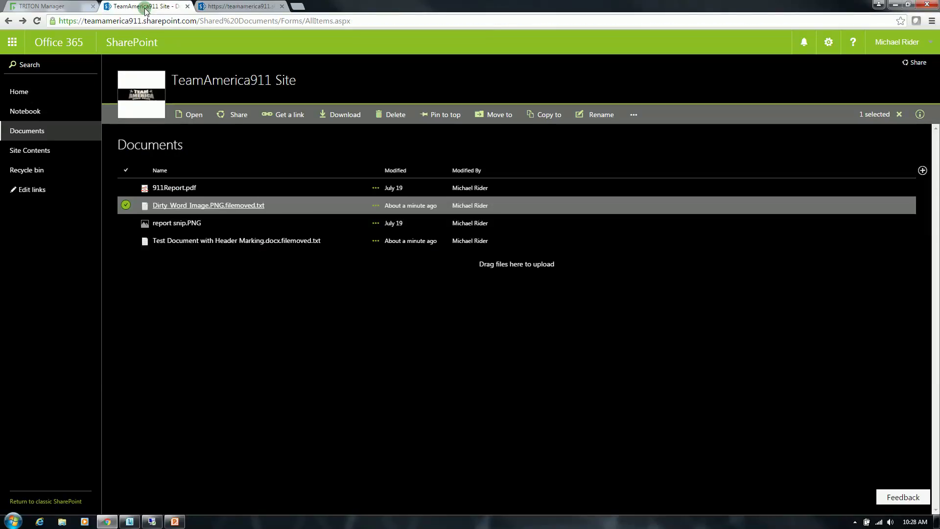
click(59, 8)
Step: On the server, browse Company Share to teamamerica911.sharepoint.com > Shared Documents
click(152, 522)
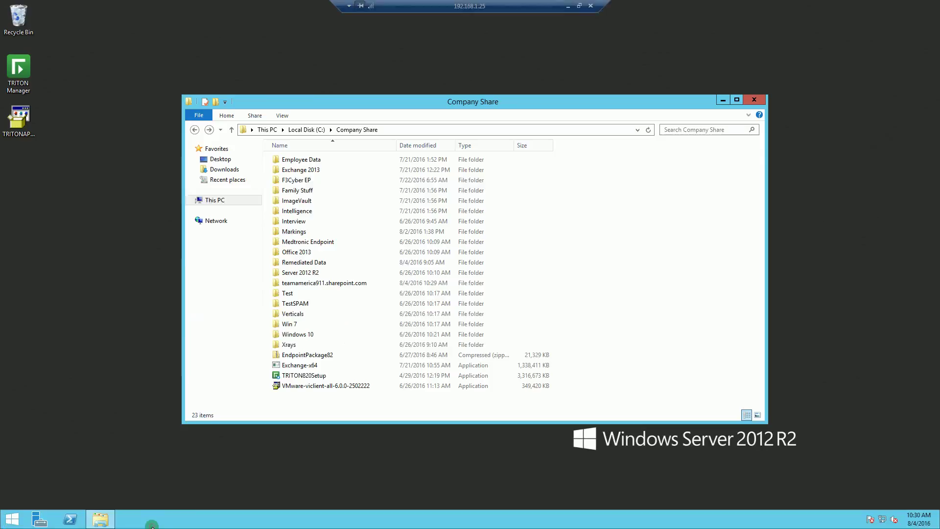
click(352, 324)
click(647, 130)
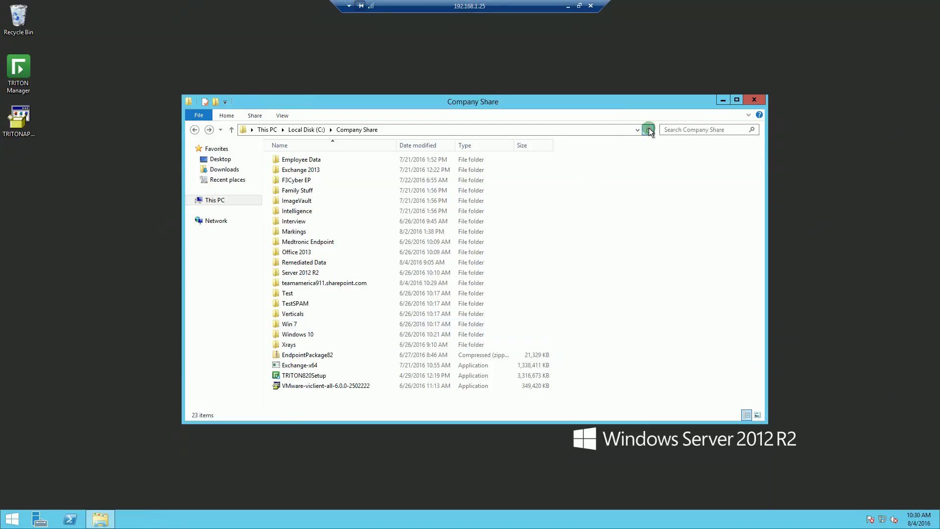
double_click(336, 282)
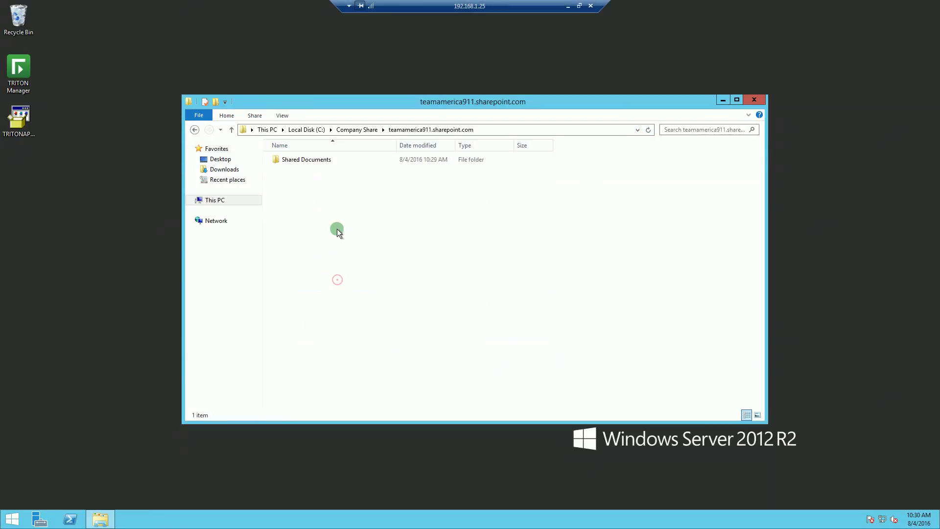
double_click(307, 164)
click(410, 217)
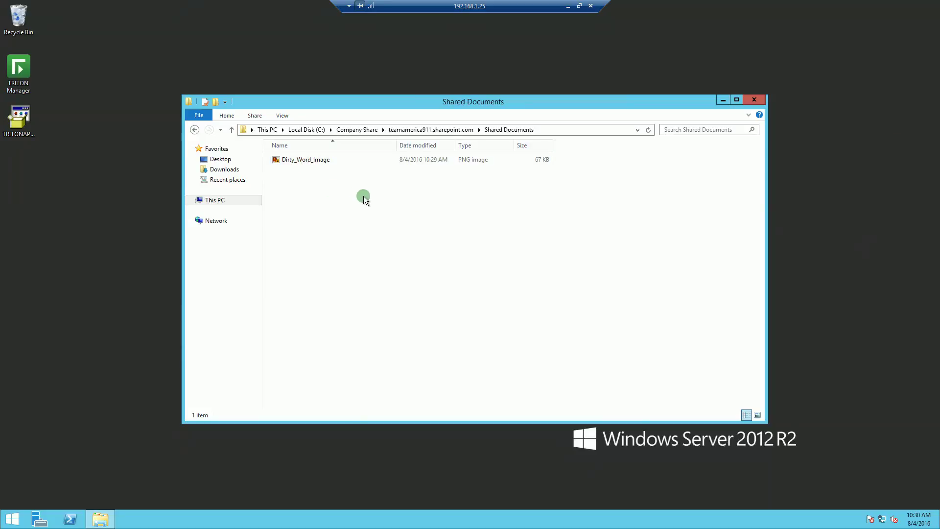
Step: View the quarantined Dirty_Word_Image in Paint, close it, and reopen Shared Documents
double_click(298, 159)
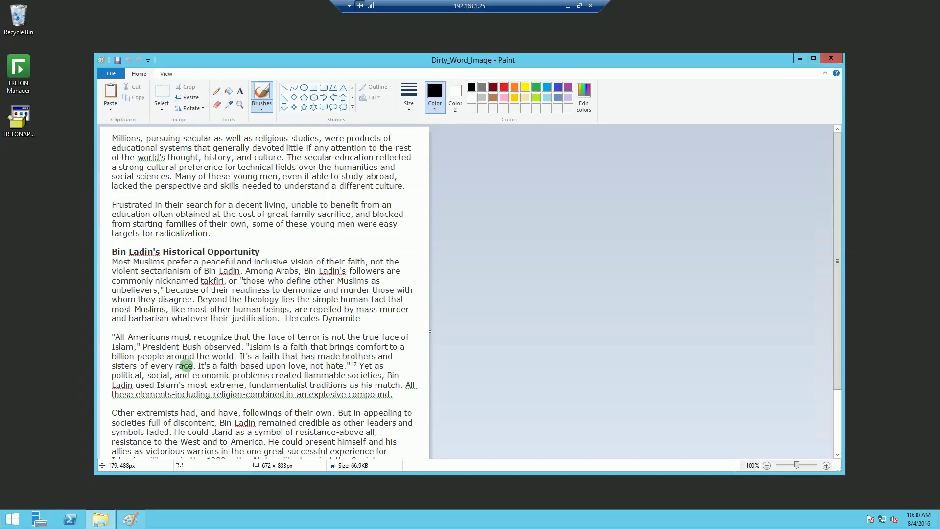
click(831, 59)
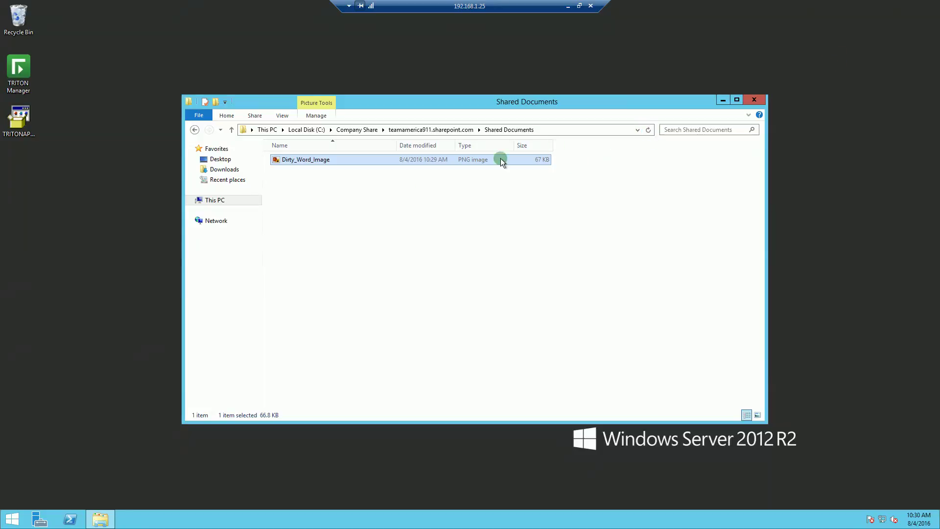
double_click(301, 160)
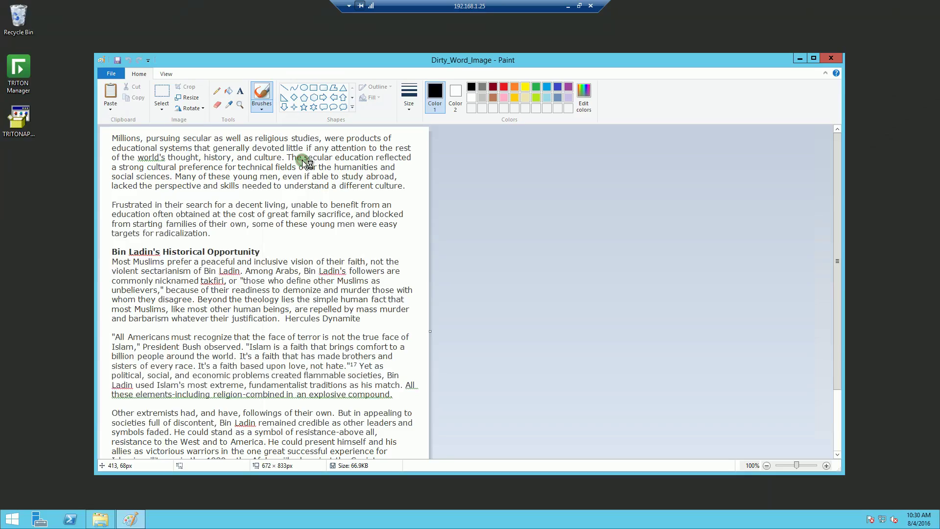
click(831, 58)
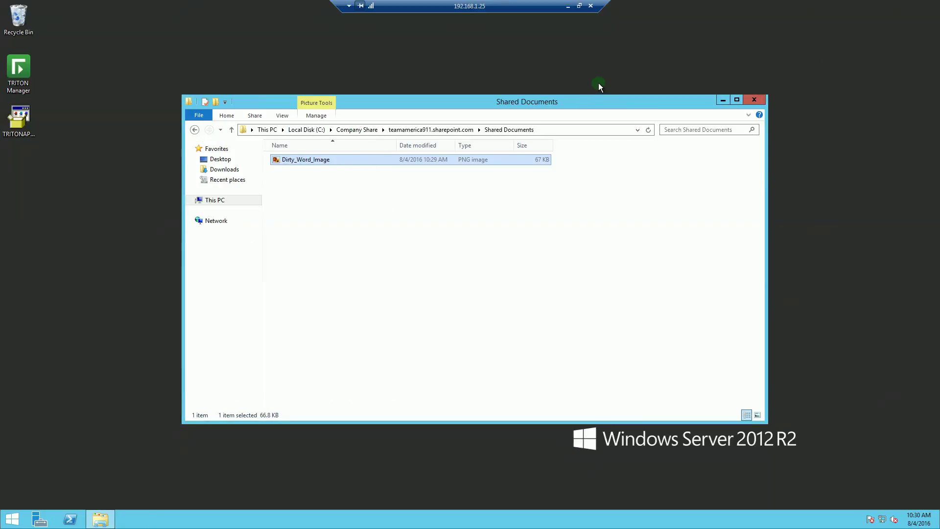
click(195, 130)
double_click(304, 159)
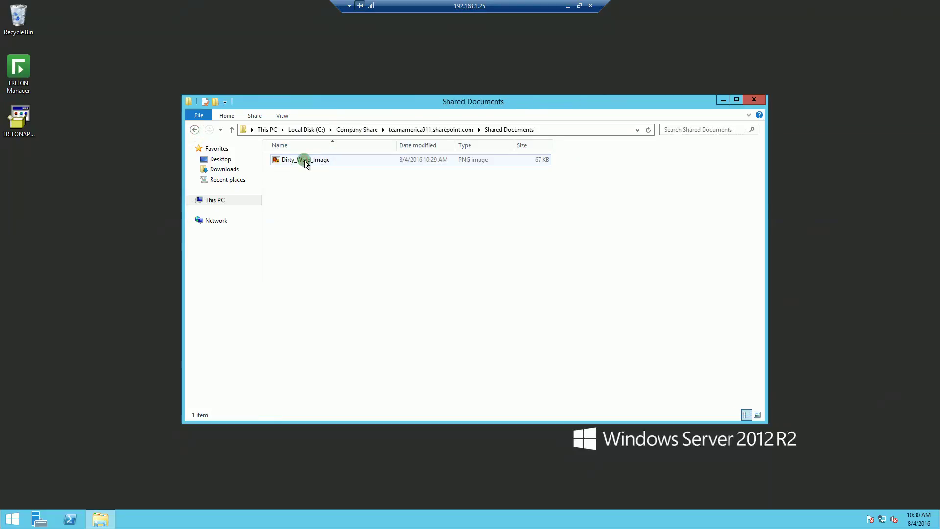
Step: Minimise the remote desktop and open Status > Dashboard in TRITON
click(568, 6)
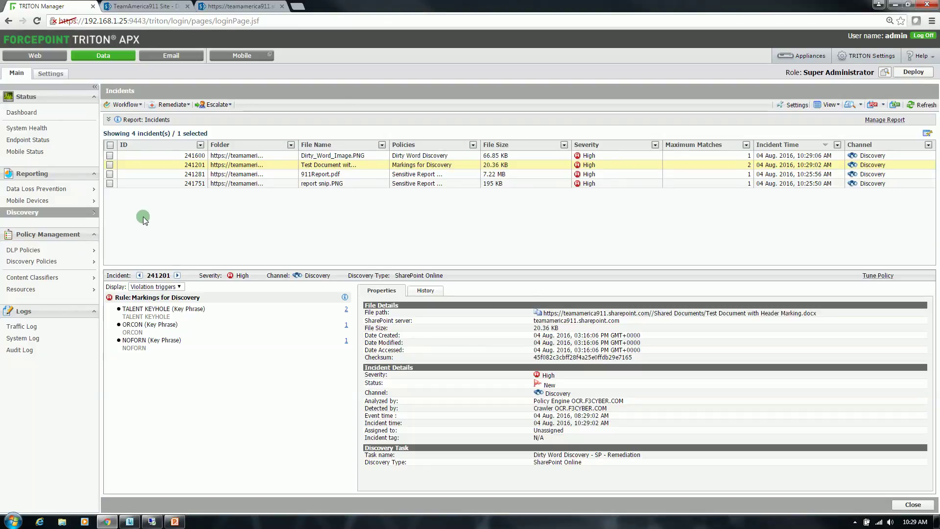
click(47, 112)
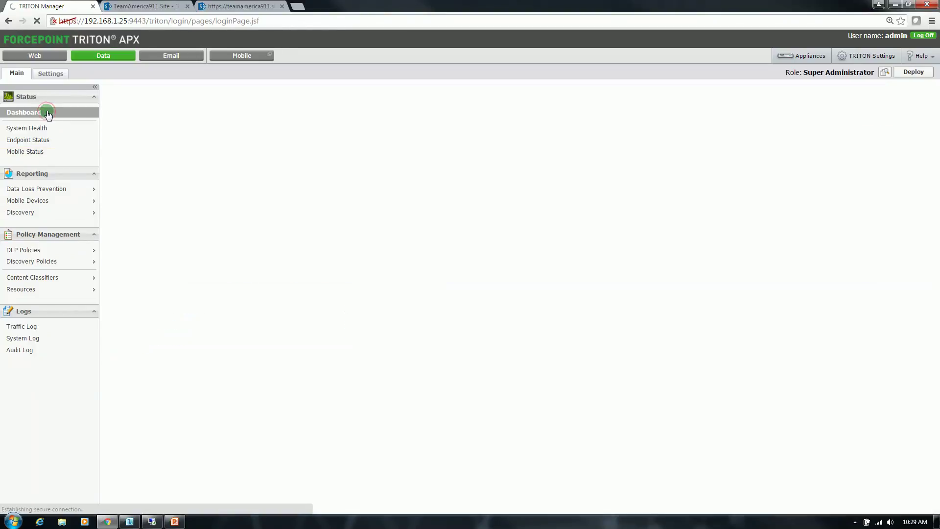